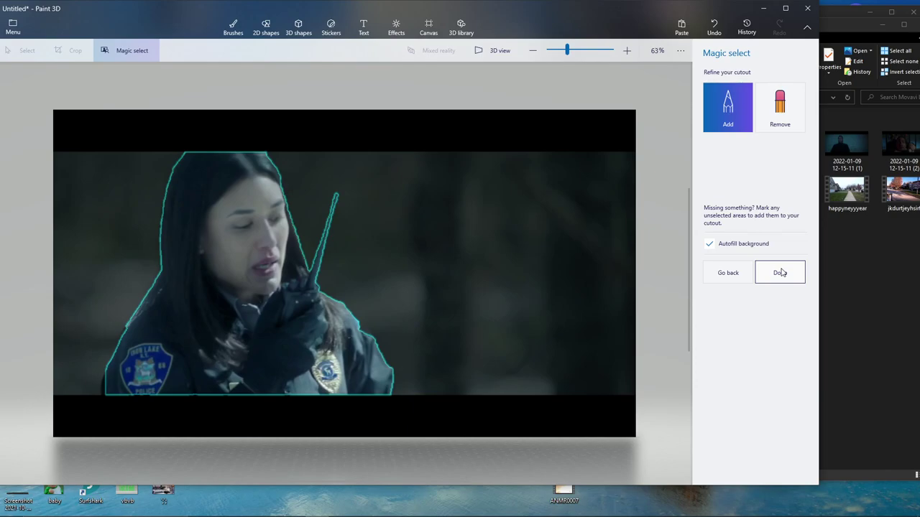
Complete the Magic select cutout of the woman in the police uniform.
left_click_drag(70, 273, 70, 299)
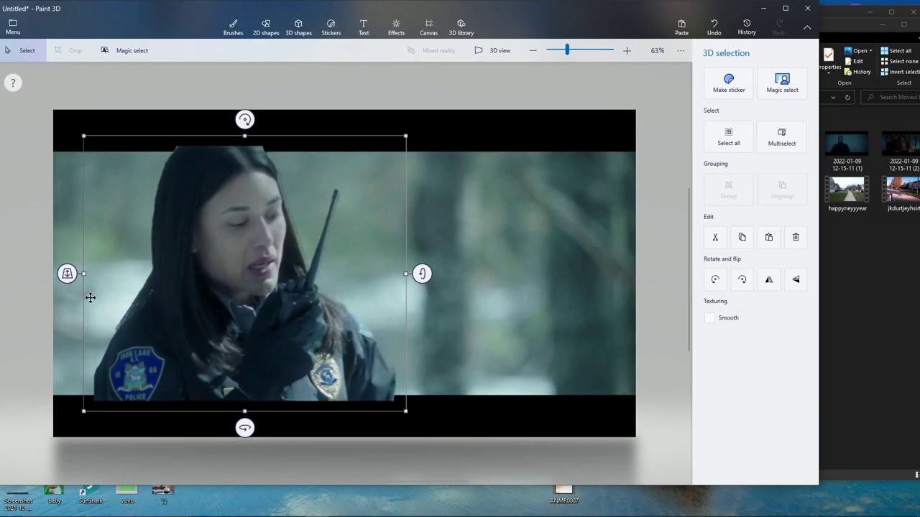
Switch to Movavi Video Editor, insert a freeze frame at 00:01:09.500 and show its image file in File Explorer.
mouse_move(362, 516)
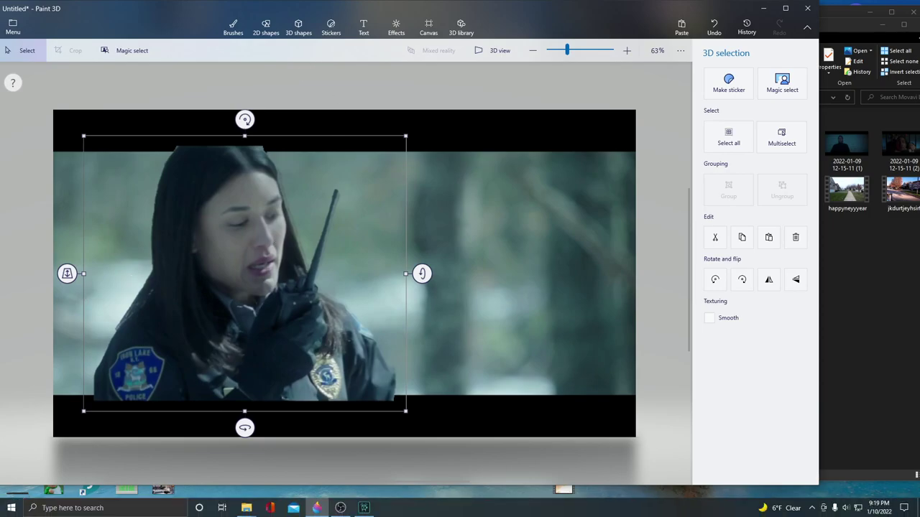
left_click(363, 509)
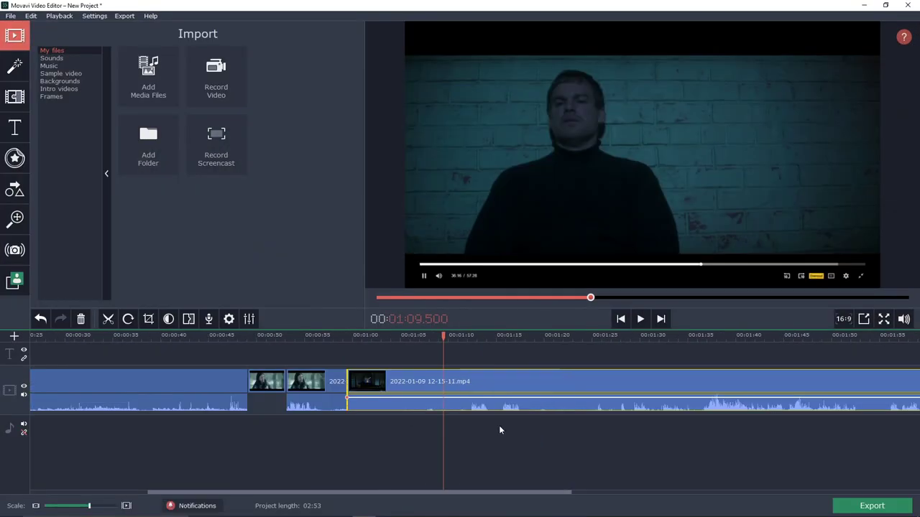
key("ctrl+v")
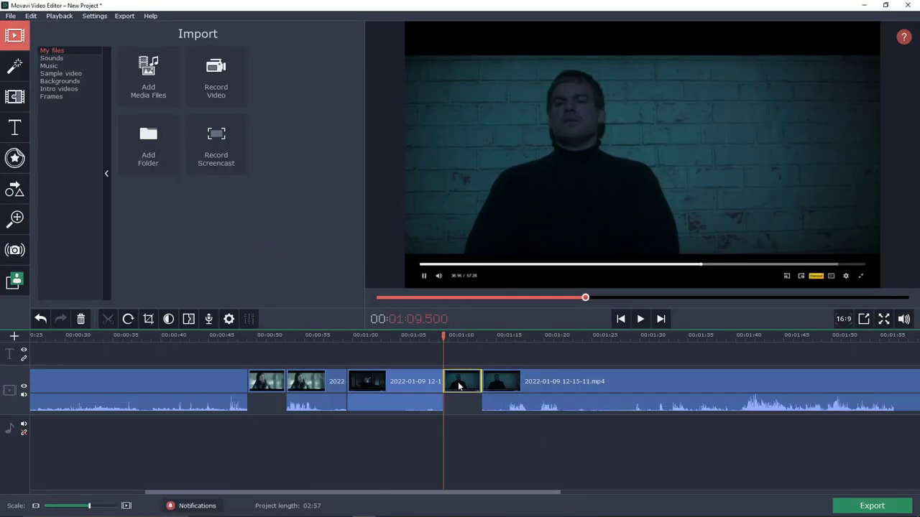
right_click(458, 384)
left_click(506, 358)
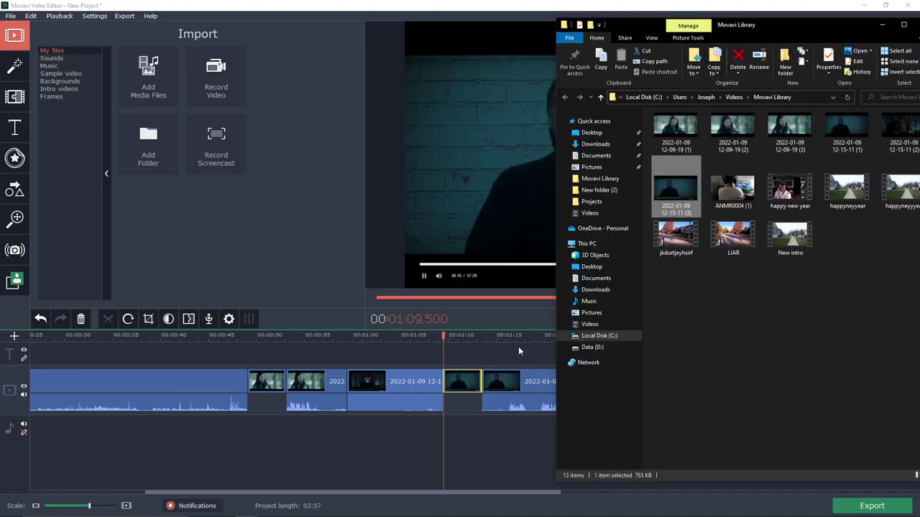
left_click(866, 5)
left_click_drag(675, 191, 426, 270)
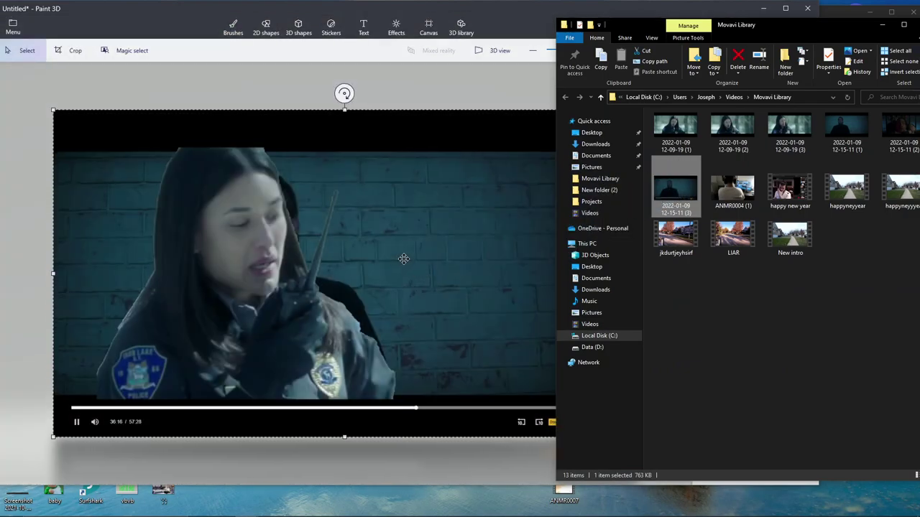
left_click(123, 54)
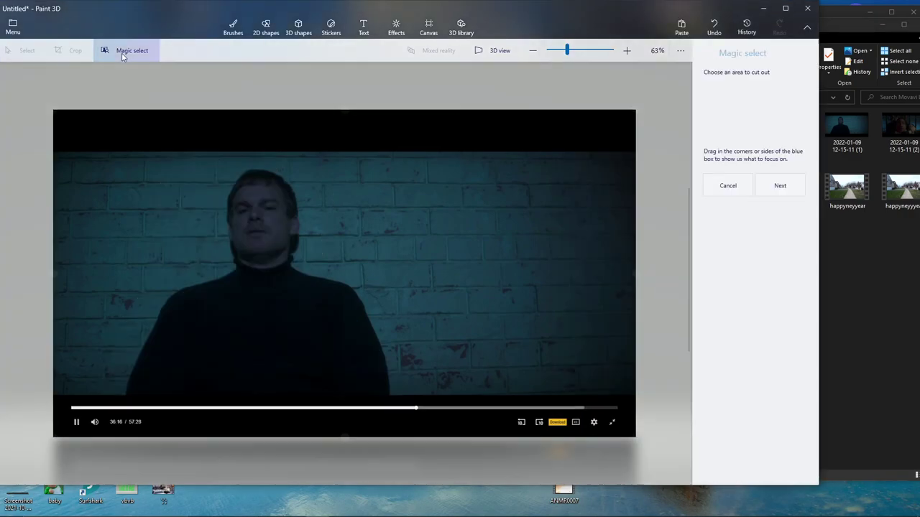
left_click_drag(637, 107, 385, 165)
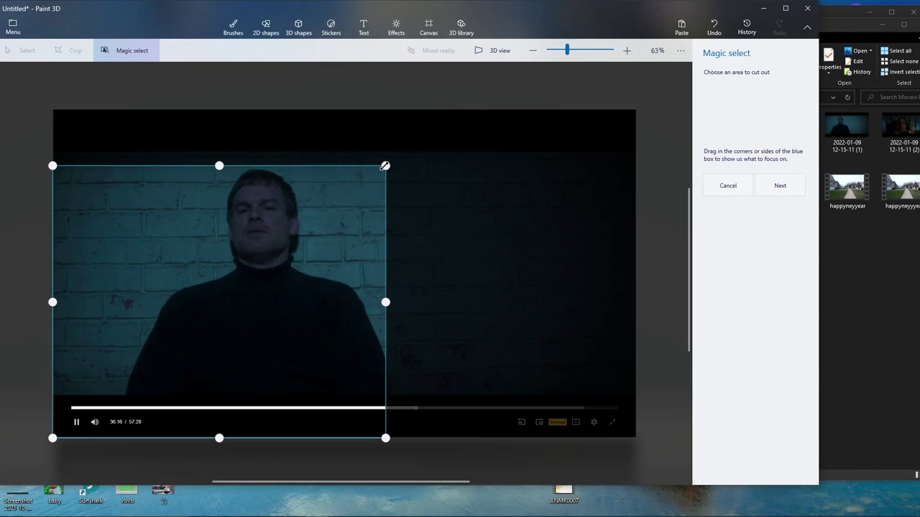
left_click_drag(51, 165, 126, 167)
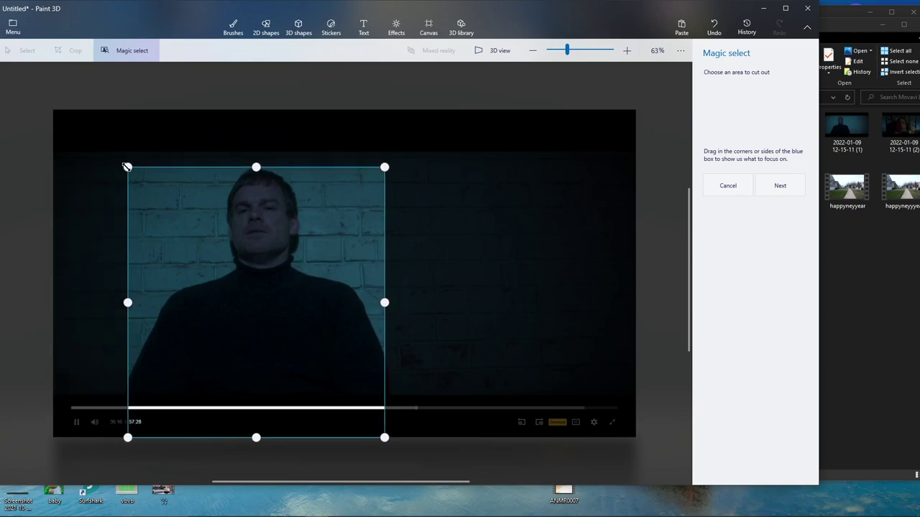
left_click(779, 187)
left_click(782, 274)
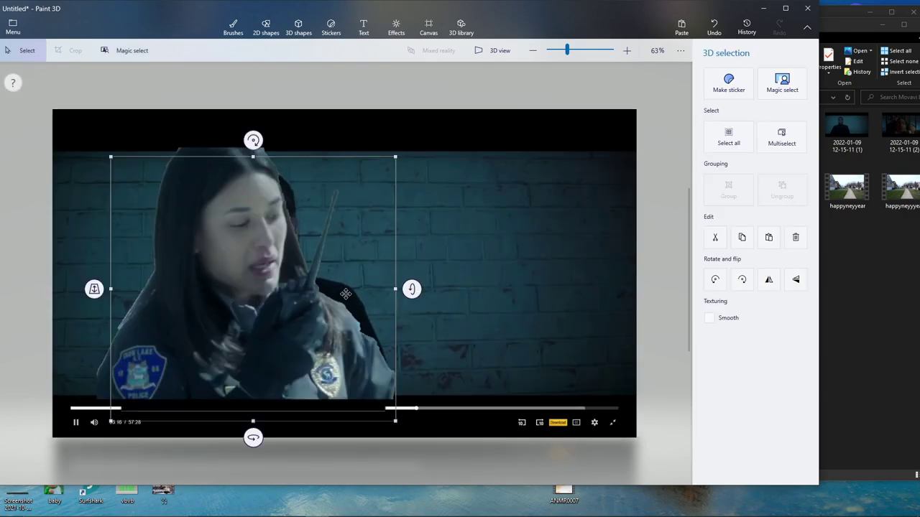
Delete the leftover brick-wall image and move the man's cutout sideways so he stands behind the woman's radio.
left_click(535, 263)
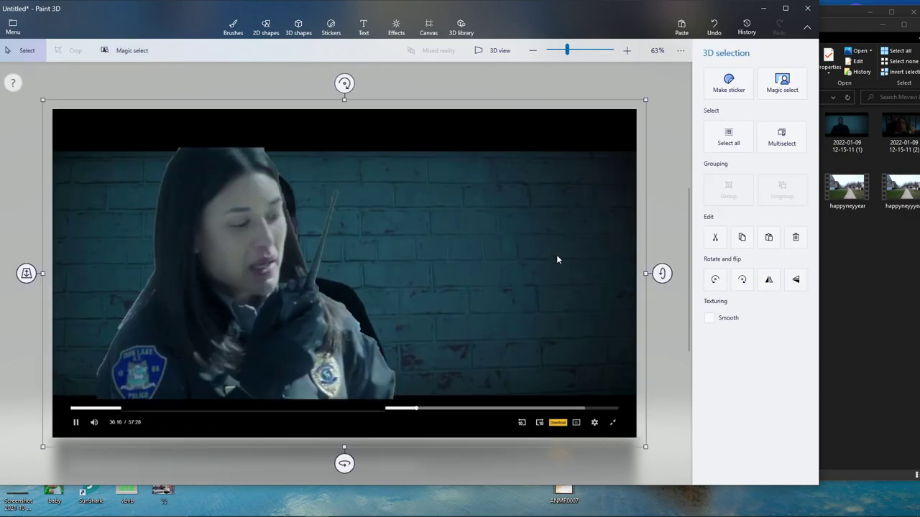
key("Delete")
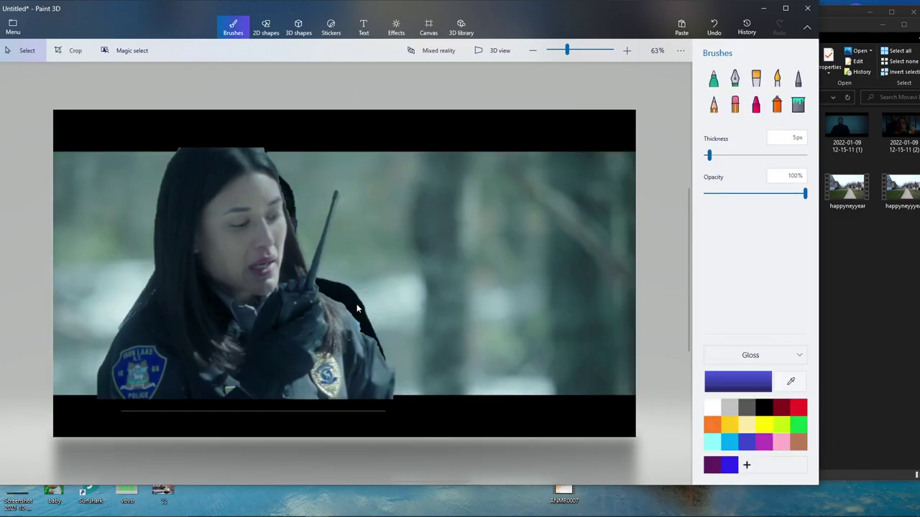
left_click(355, 305)
left_click_drag(357, 297, 484, 293)
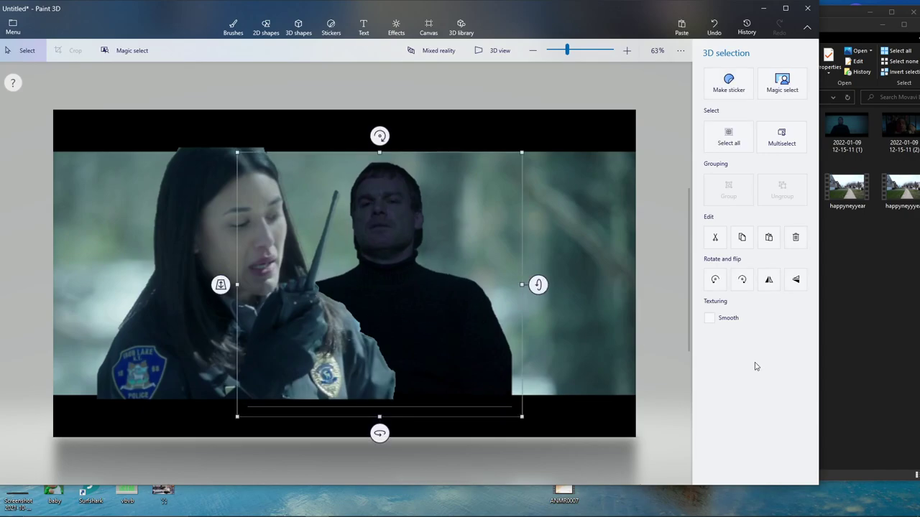
left_click(667, 396)
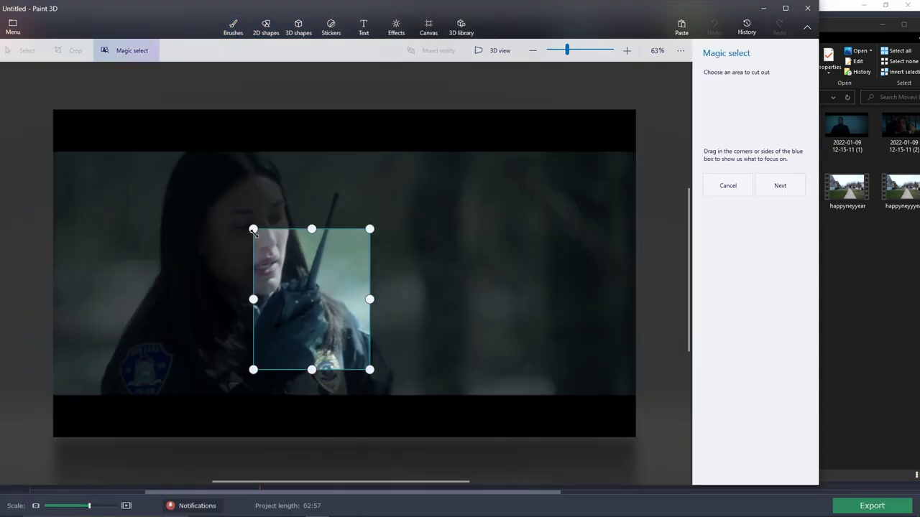
Frame the woman's gloved hand and radio with Magic select and add the missing parts of the glove to the cutout.
left_click_drag(253, 228, 287, 193)
left_click_drag(281, 371, 263, 381)
left_click(779, 186)
left_click(286, 316)
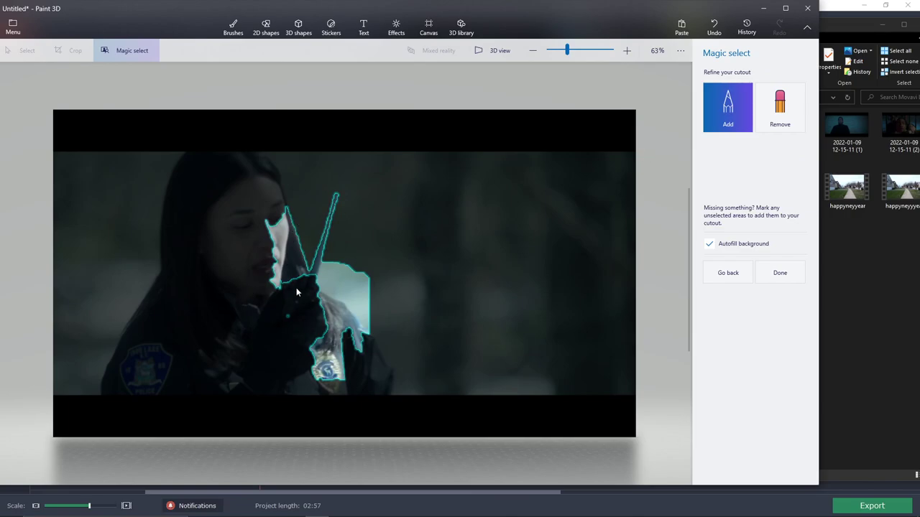
mouse_move(296, 283)
left_mouse_down()
mouse_move(248, 343)
mouse_move(232, 387)
left_mouse_up()
mouse_move(307, 379)
left_mouse_down()
mouse_move(326, 314)
mouse_move(301, 281)
left_mouse_up()
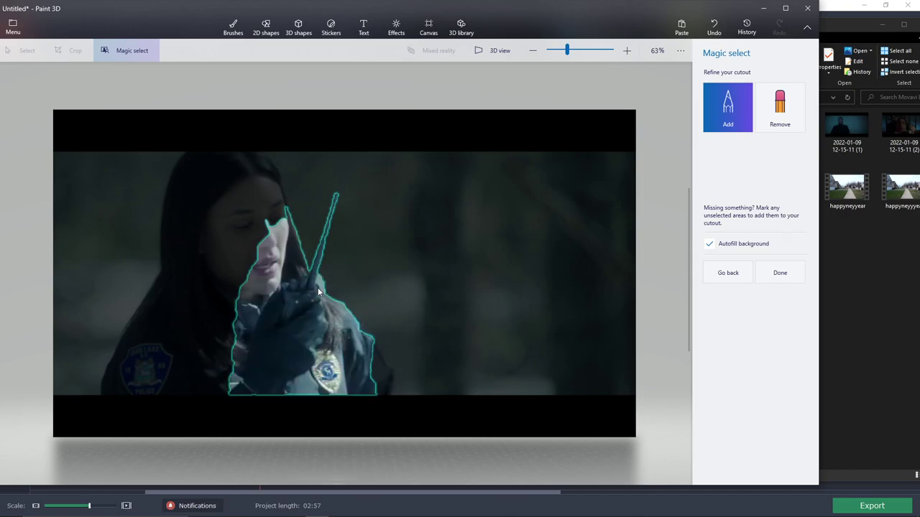
Remove the face, jacket and badge from the cutout, then move the finished hand and radio onto the empty background beside her.
left_click(767, 123)
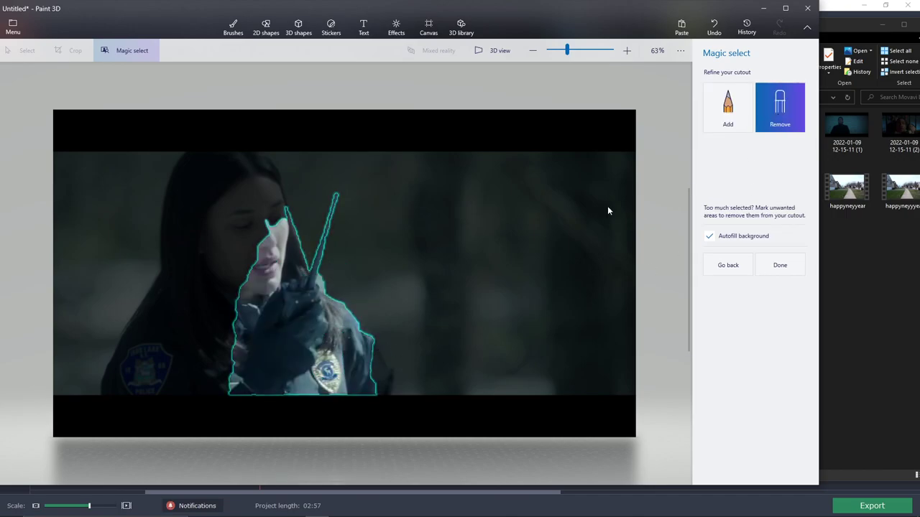
mouse_move(228, 392)
left_mouse_down()
mouse_move(273, 286)
mouse_move(306, 267)
mouse_move(303, 200)
mouse_move(280, 202)
mouse_move(253, 226)
mouse_move(214, 310)
mouse_move(228, 390)
left_mouse_up()
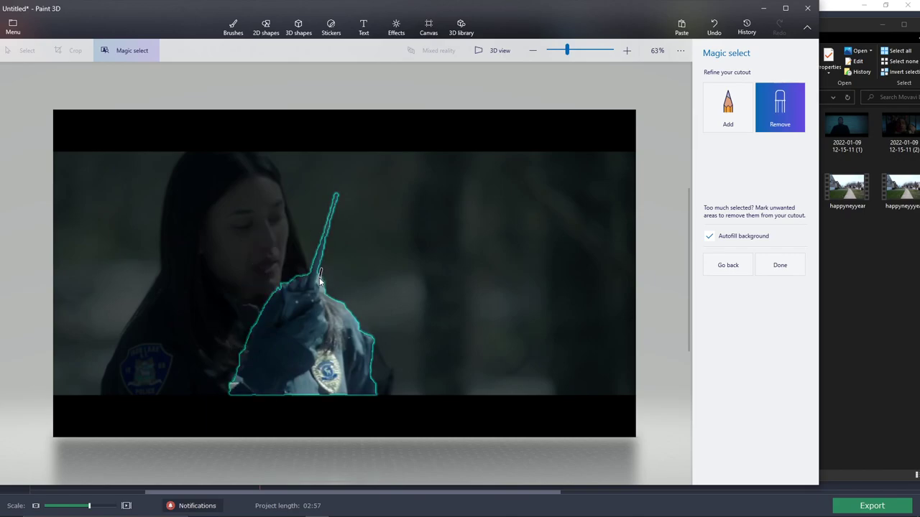
mouse_move(324, 293)
left_mouse_down()
mouse_move(328, 347)
mouse_move(290, 395)
mouse_move(313, 400)
mouse_move(401, 380)
left_mouse_up()
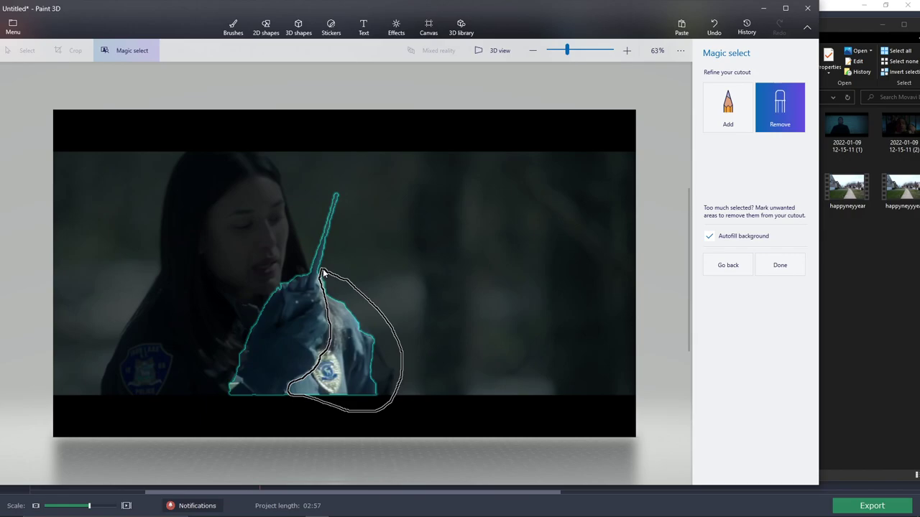
left_click_drag(323, 273, 325, 271)
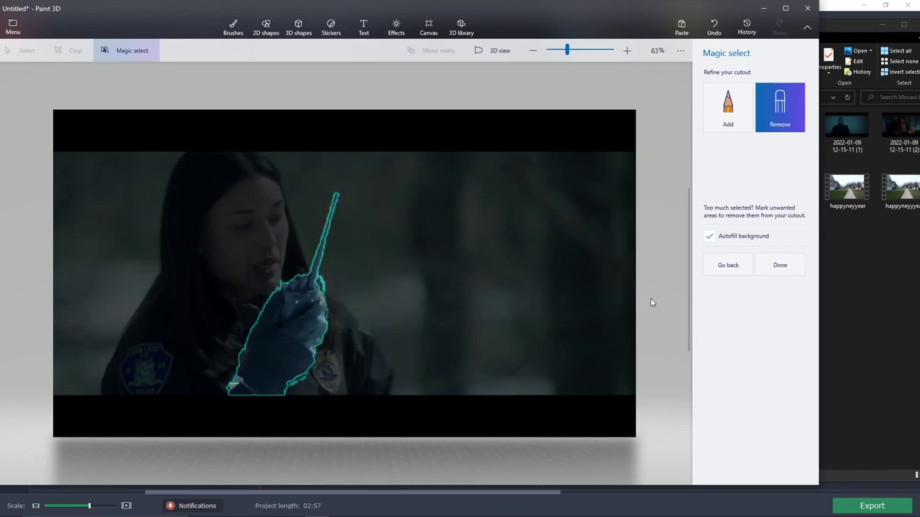
left_click(786, 273)
left_click_drag(287, 331, 482, 313)
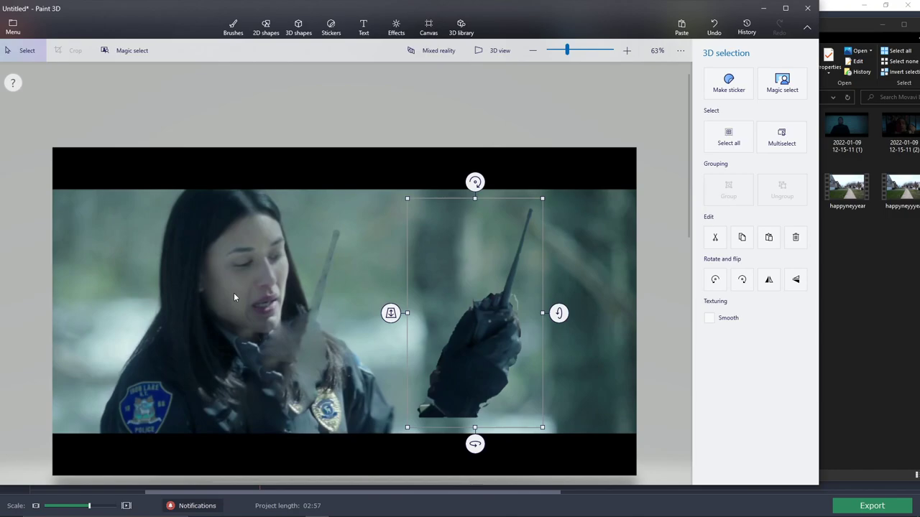
Cut out the woman from the forest frame with Magic select, framing her head and upper body.
left_click(233, 294)
left_click(124, 51)
left_click_drag(10, 85, 72, 134)
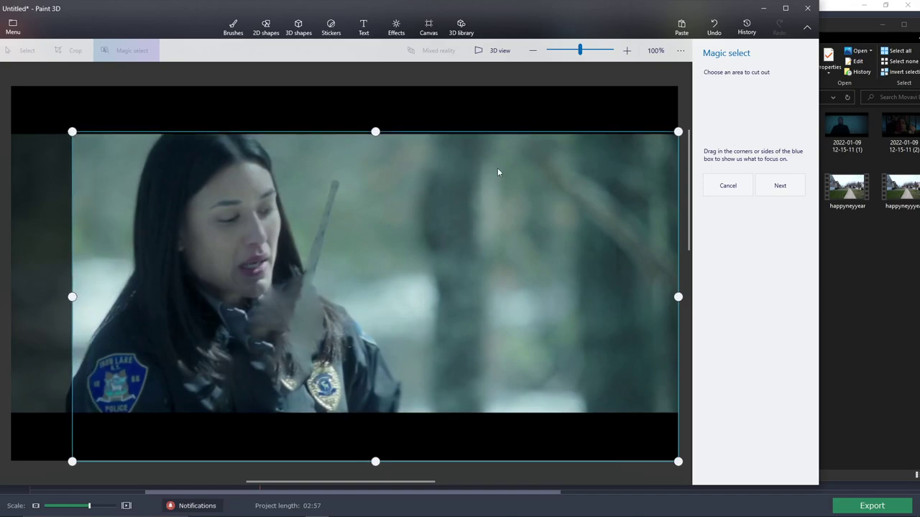
left_click_drag(677, 131, 384, 132)
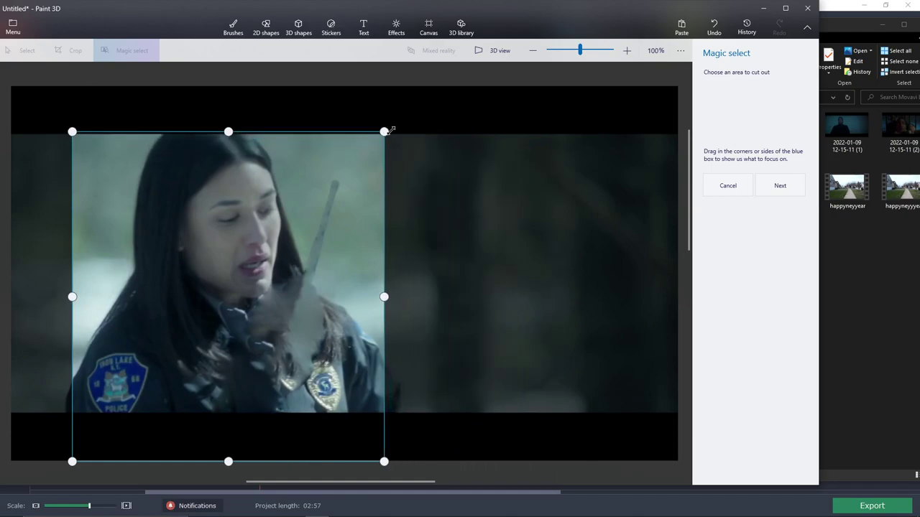
left_click(780, 187)
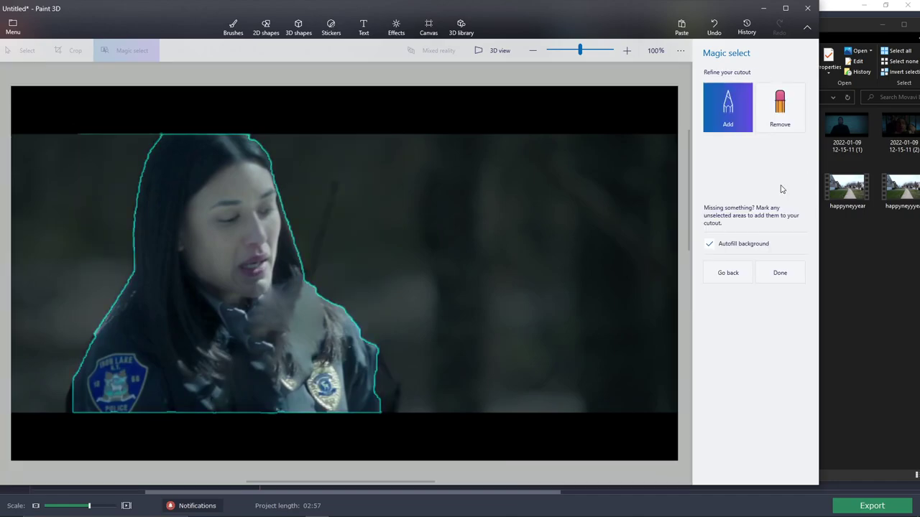
left_click(778, 272)
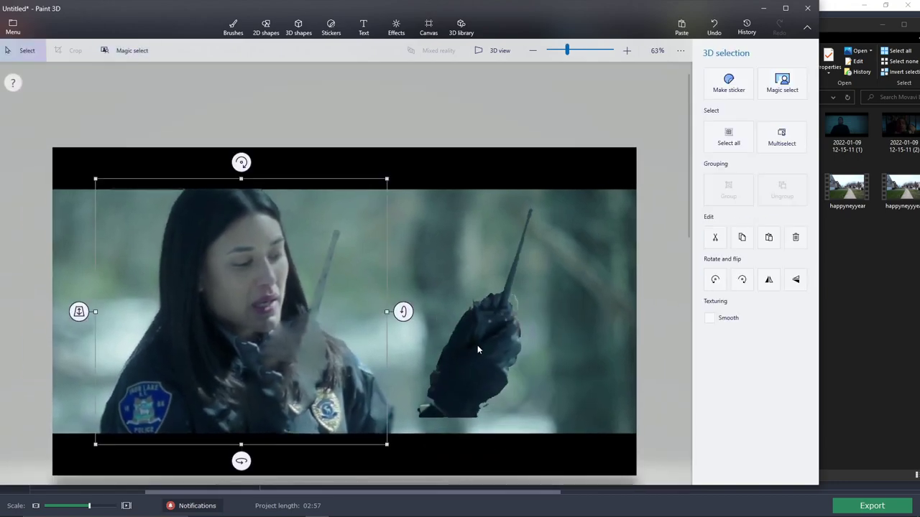
left_click(477, 345)
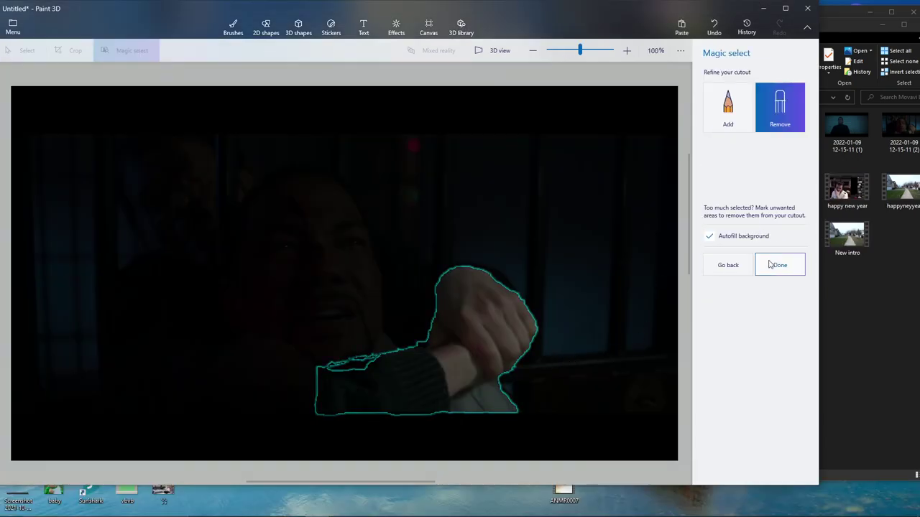
Complete the cutout of the clasped hand and dark sleeve, then delete the leftover dark source image.
left_click(770, 265)
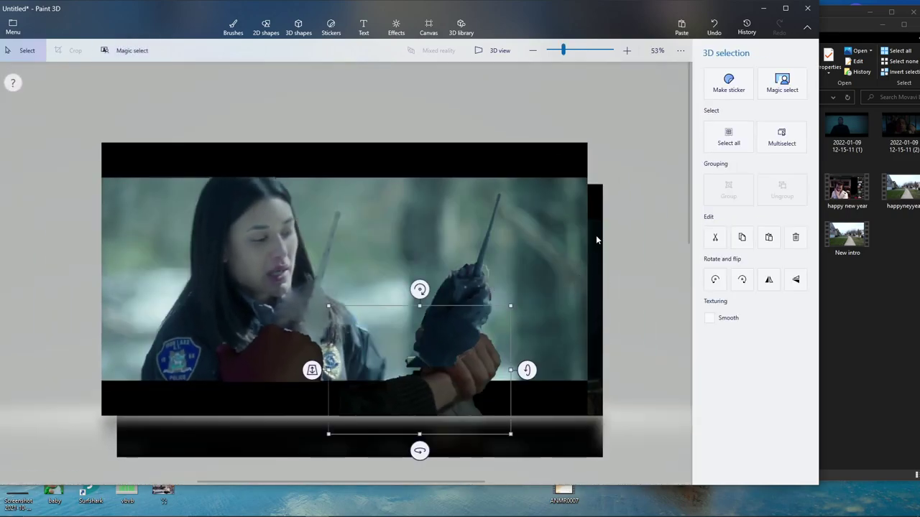
left_click(595, 237)
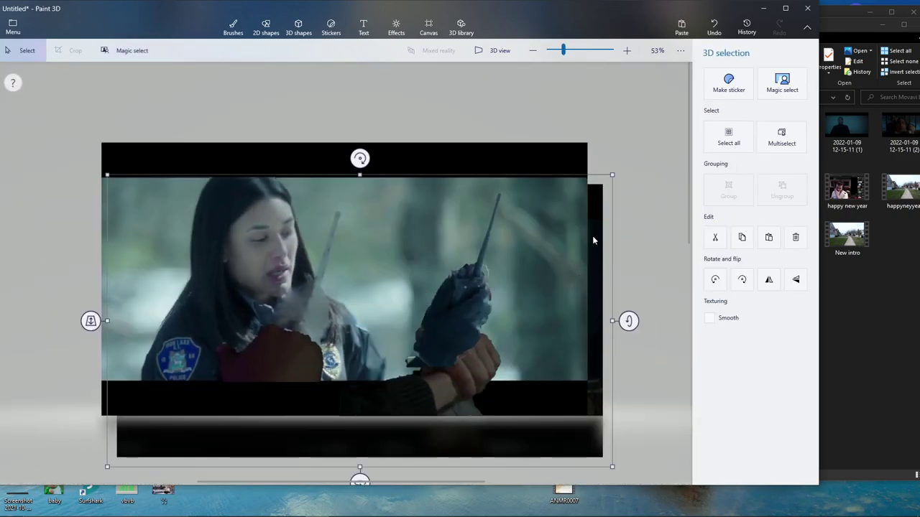
key("Delete")
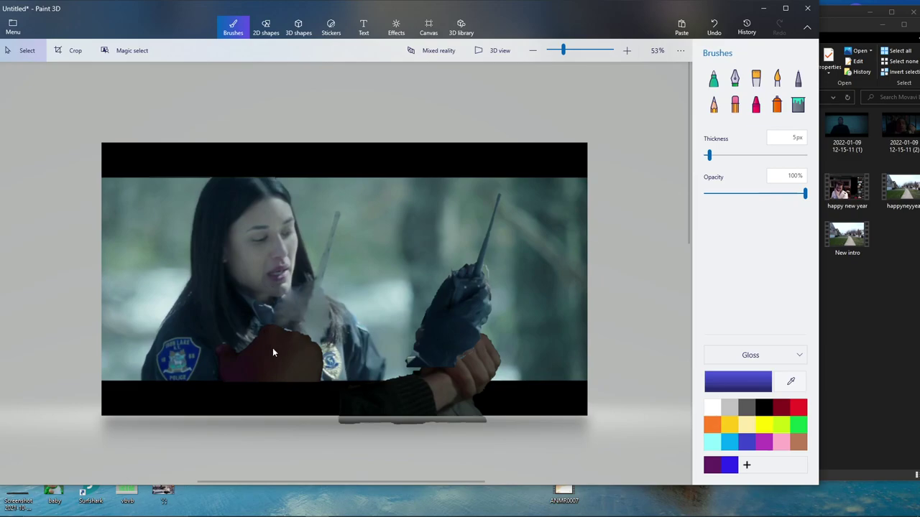
Move the gloved hand with the radio back onto the woman and place the clasped hand cutout behind it in depth.
left_click(456, 315)
left_click_drag(455, 314, 294, 322)
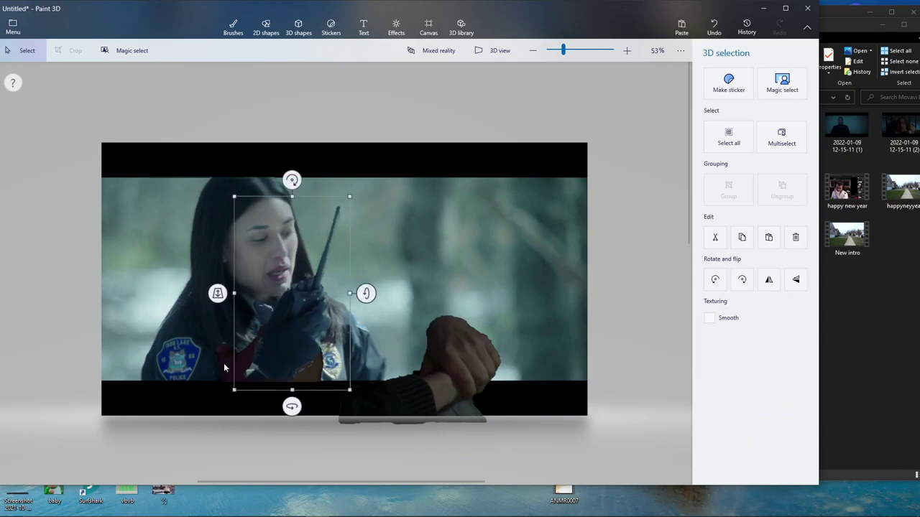
left_click_drag(435, 375, 352, 320)
left_click_drag(210, 320, 205, 333)
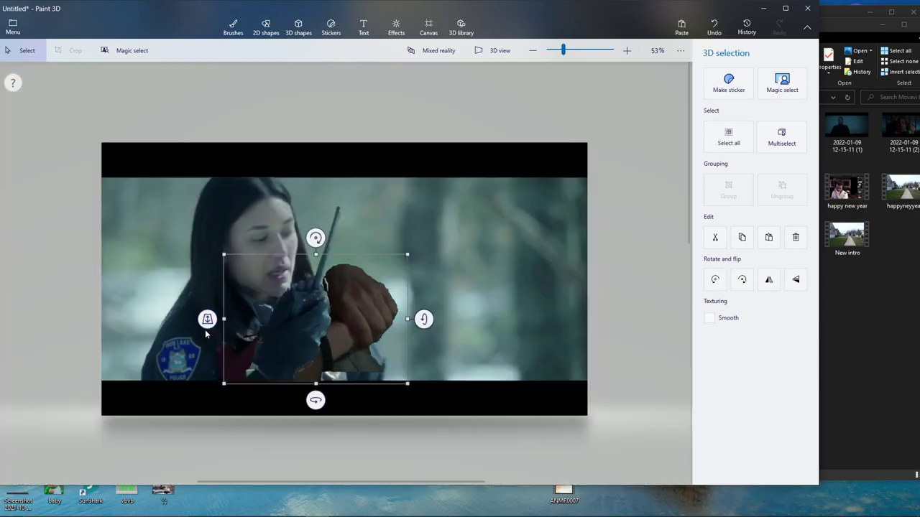
Shift the dark red torso piece diagonally away from the gloved hand toward the woman's shoulder patch.
left_click(232, 365)
left_click_drag(232, 365, 199, 337)
left_click(352, 315)
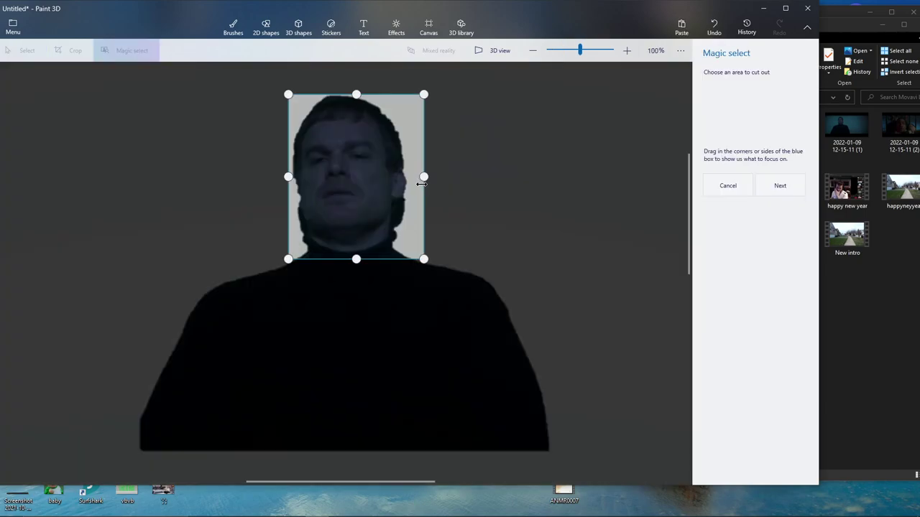
Cut out the man's head from his black turtleneck body with Magic select, framing it tightly.
left_click_drag(423, 176, 411, 184)
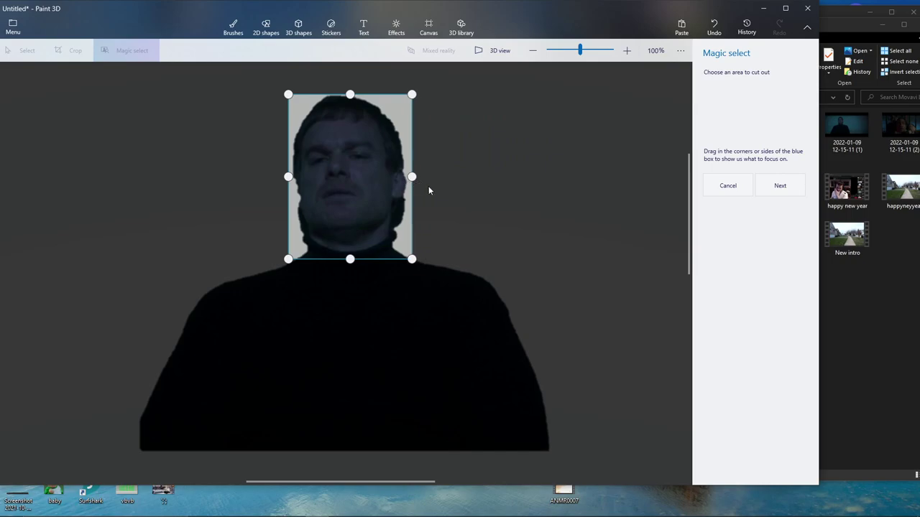
left_click(780, 186)
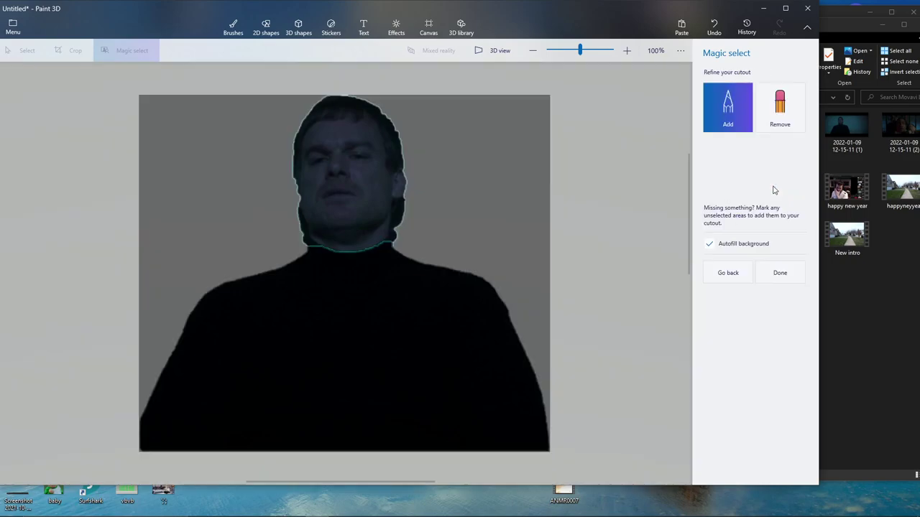
left_click(792, 276)
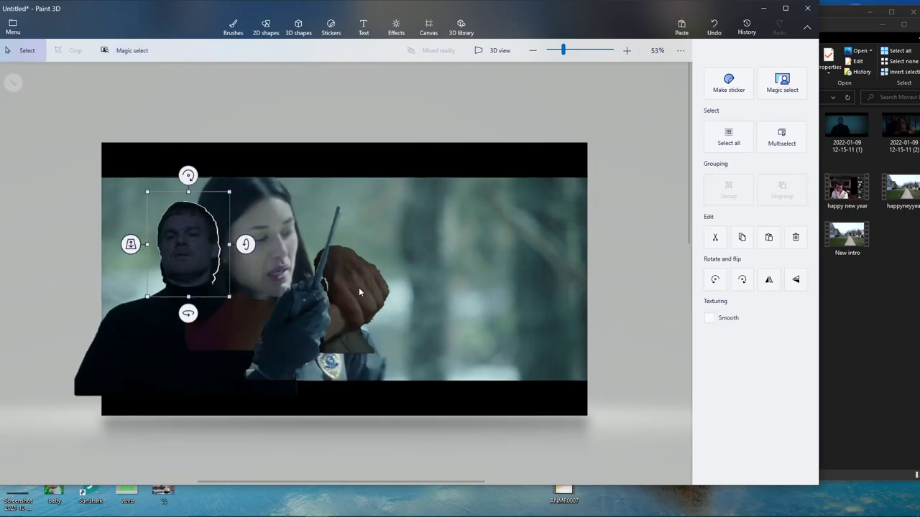
Delete the leftover black turtleneck body, keeping the man's head cutout in the scene.
left_click(119, 336)
left_click(98, 372)
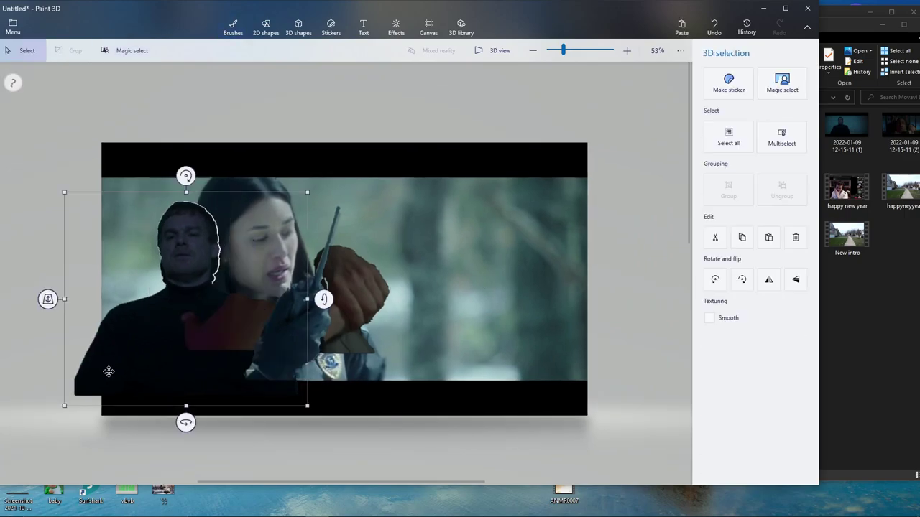
left_click_drag(105, 372, 103, 404)
key("Delete")
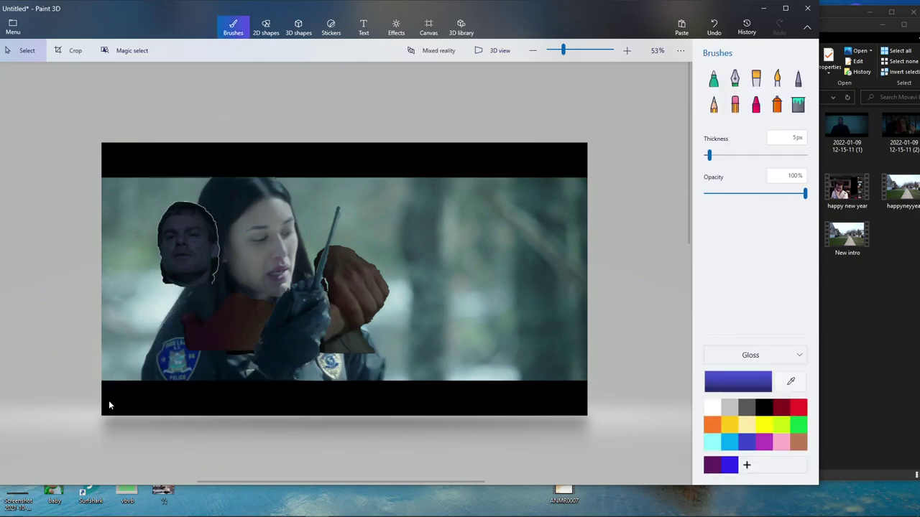
Shift the man's head beside the woman, tilt it counterclockwise, enlarge it and lower it to her shoulder.
left_click(167, 230)
left_click_drag(191, 225, 167, 222)
left_click_drag(162, 174, 134, 177)
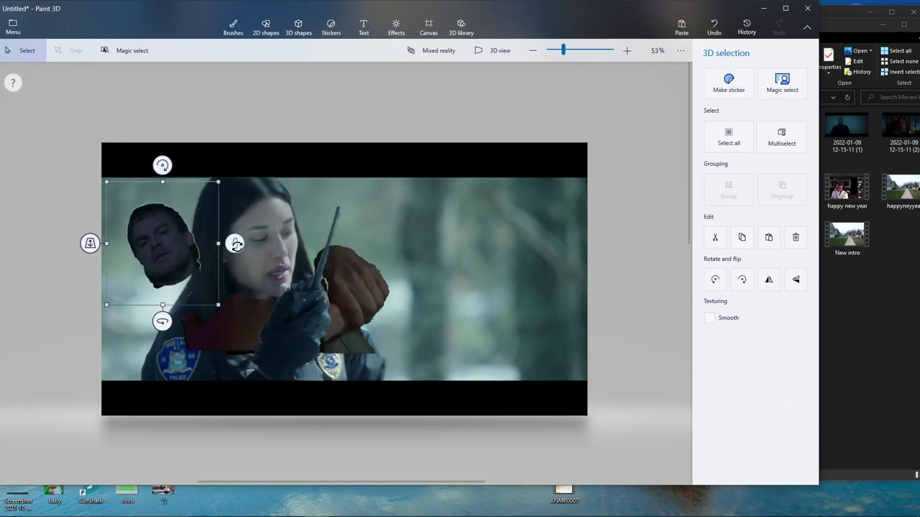
left_click_drag(218, 181, 260, 160)
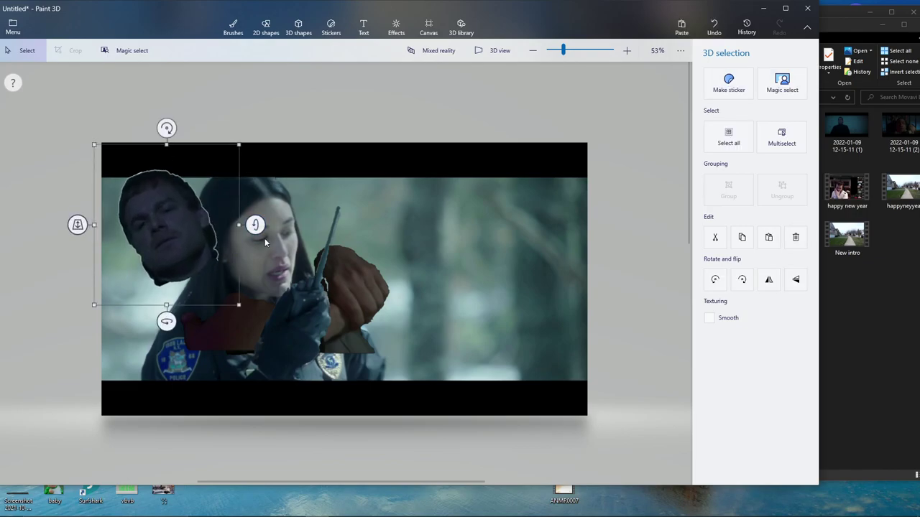
left_click_drag(165, 229, 171, 250)
Push the man's head back in depth so that it sits behind the woman's hair and shoulder.
left_click(270, 217)
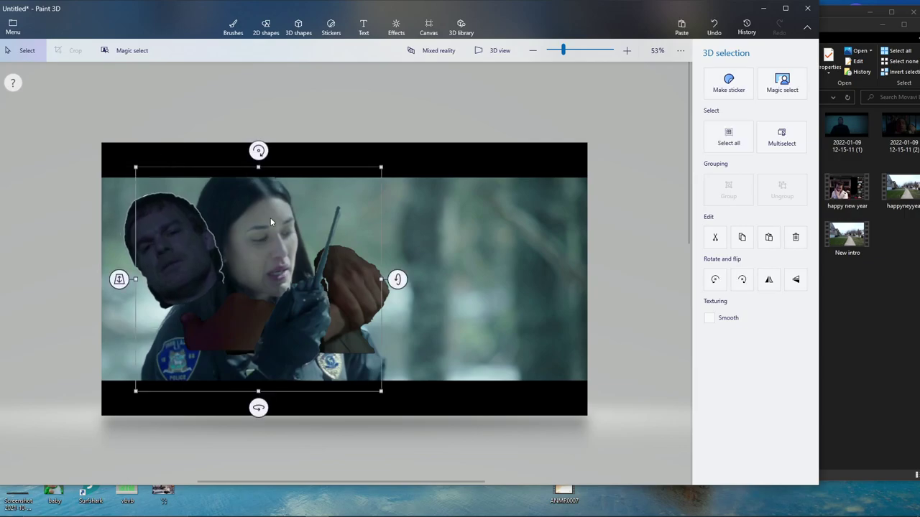
mouse_move(119, 287)
left_mouse_down()
mouse_move(119, 306)
mouse_move(124, 295)
left_mouse_up()
left_click(140, 272)
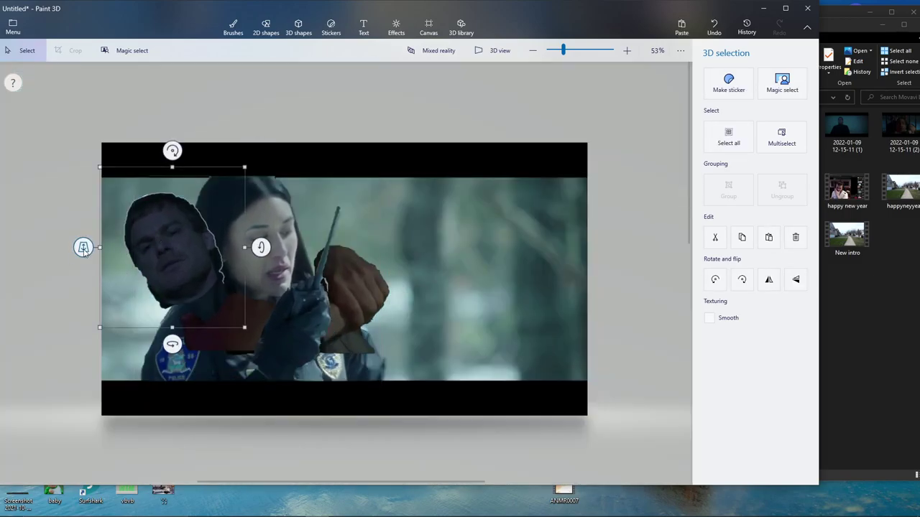
left_click_drag(83, 248, 94, 225)
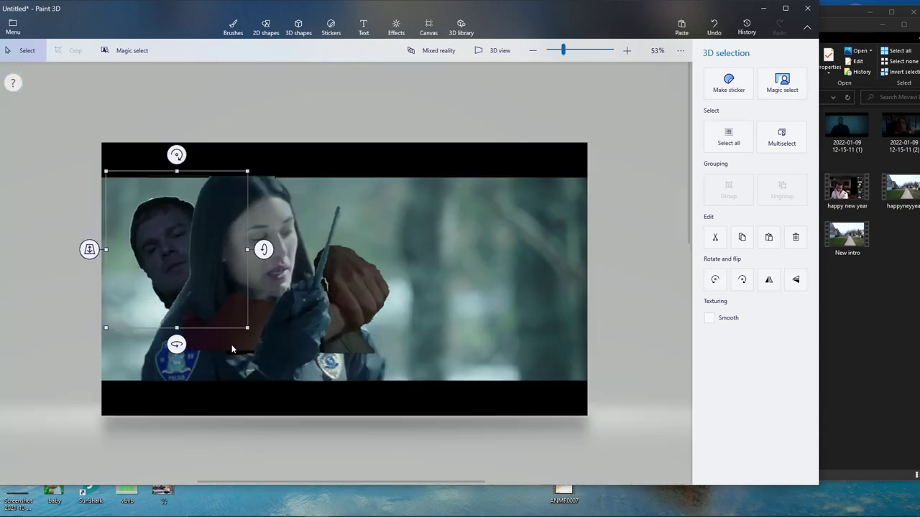
Shift the dark red arm piece up toward the man's neck and move the clasped hand closer to the gloved hand.
left_click(231, 344)
left_click_drag(231, 344, 208, 334)
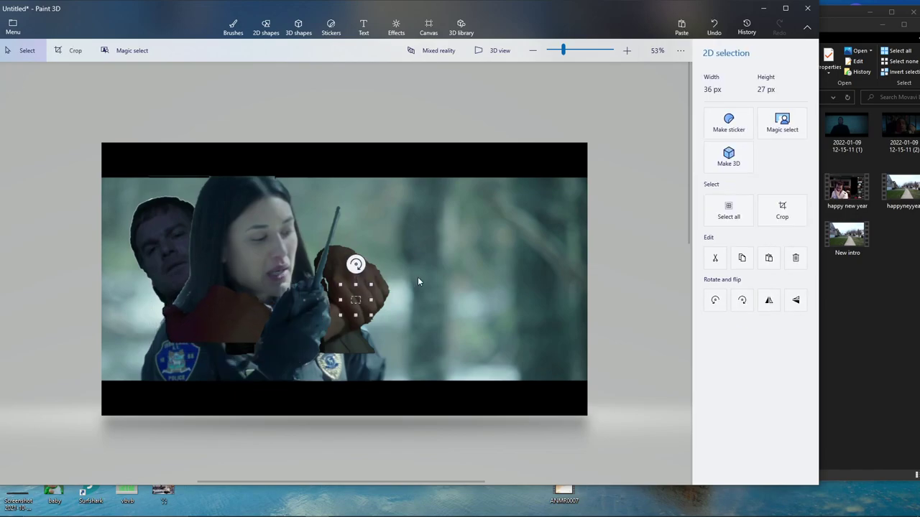
left_click(407, 279)
left_click(369, 292)
left_click_drag(368, 293, 352, 280)
left_click(493, 324)
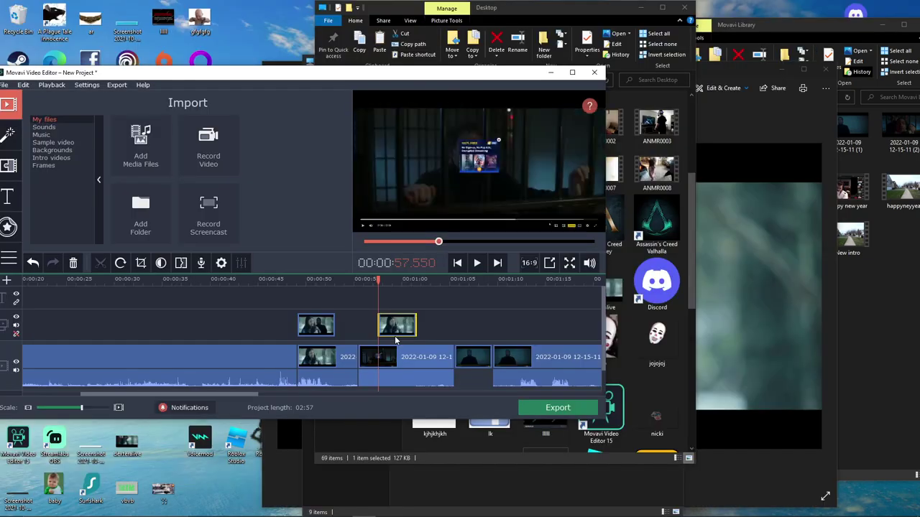
In Movavi Video Editor, delete the extra overlay image clip and the unneeded long clips on the main video track.
key("Delete")
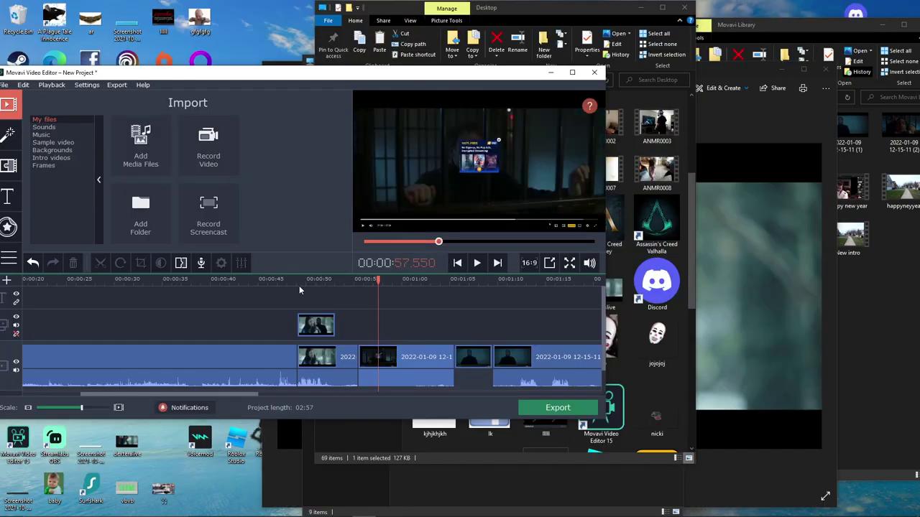
left_click(287, 281)
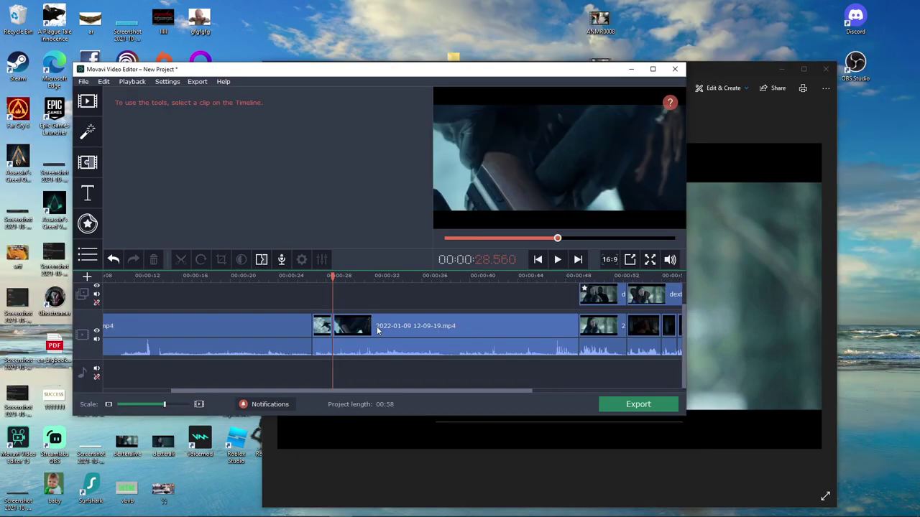
left_click(377, 328)
key("Delete")
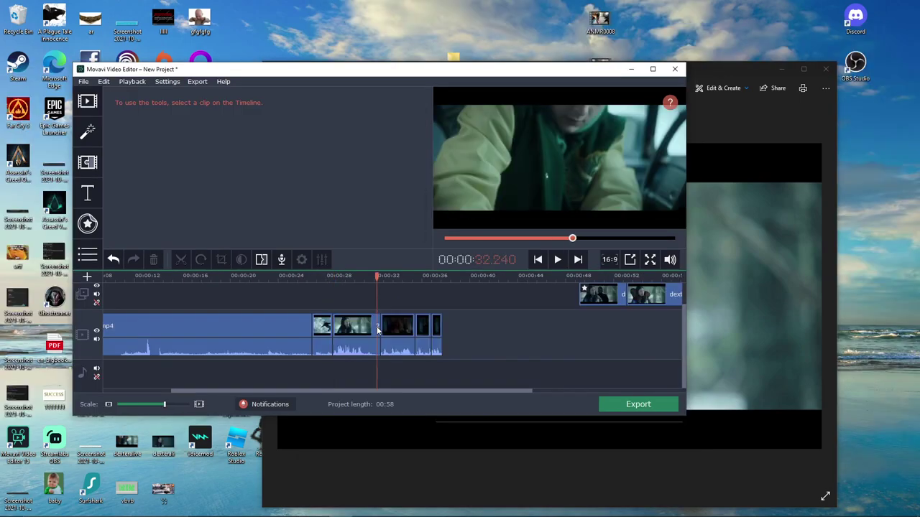
left_click(226, 321)
key("Delete")
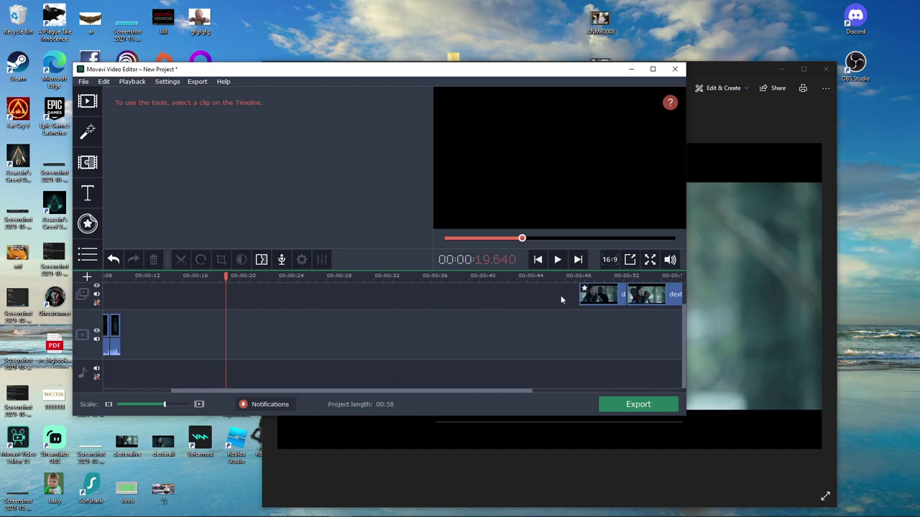
Move both overlay image clips together to line up above the remaining short video clips, and play the sequence from the start.
left_click_drag(567, 292, 670, 294)
left_click_drag(601, 296, 104, 277)
left_click(124, 278)
left_click(557, 261)
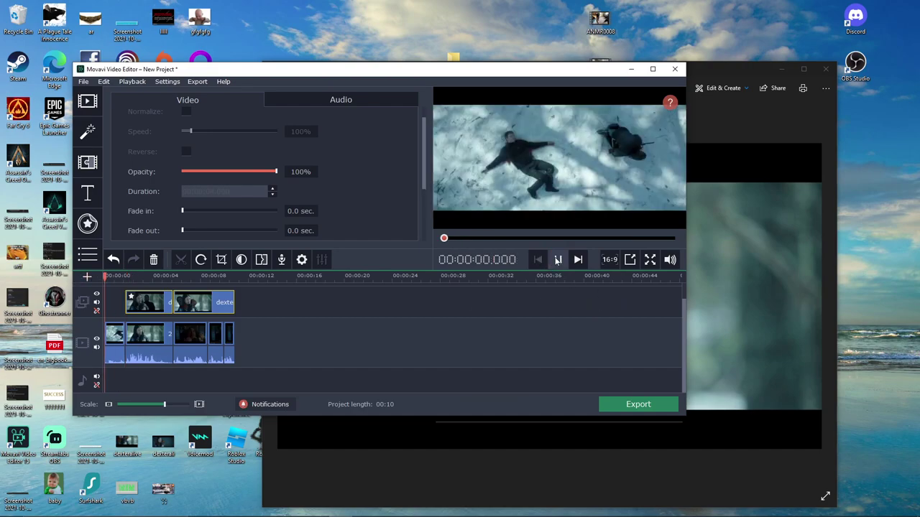